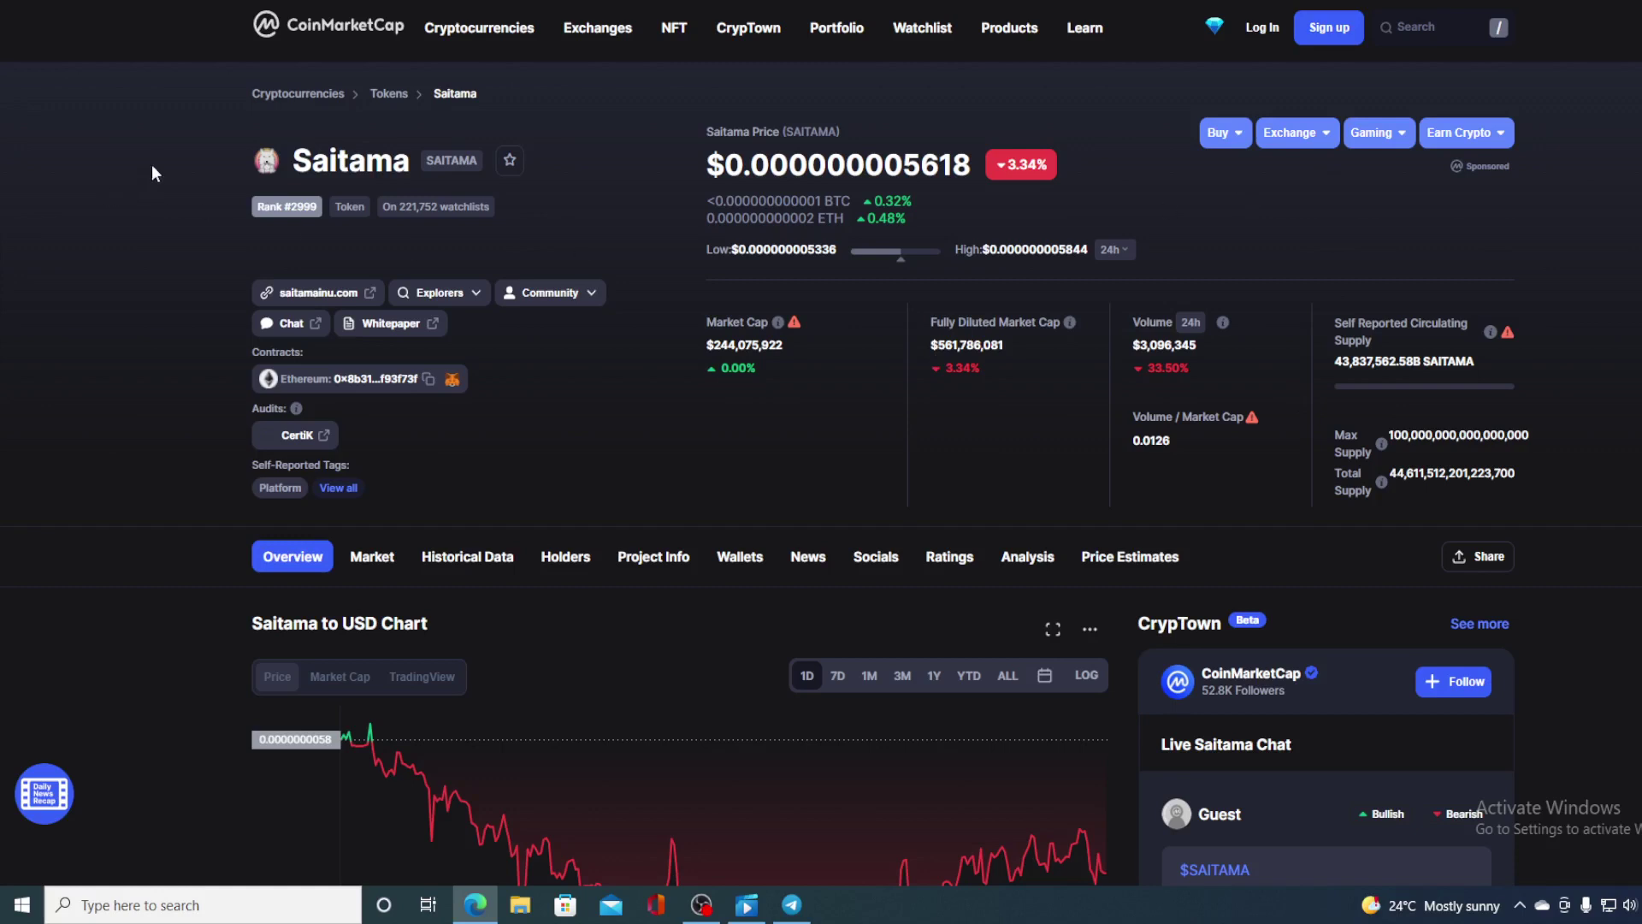
Highlight Saitama's name, price with its 3.34% change, and 24h volume, then show the 7D chart.
left_click_drag(168, 153, 584, 158)
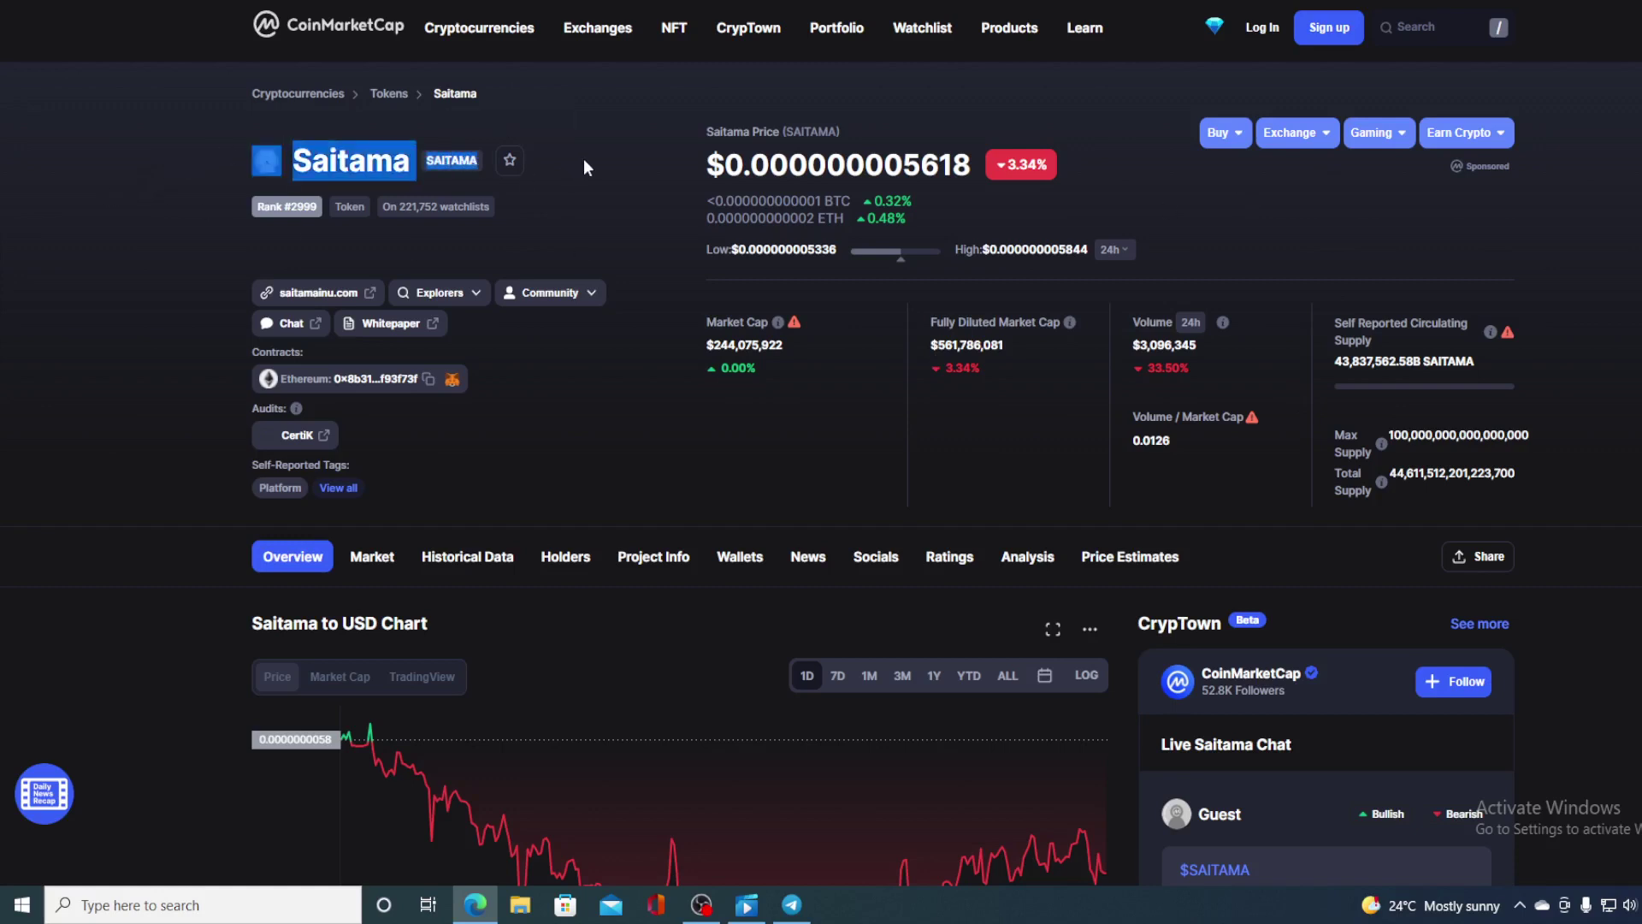
scroll(1121, 193, "down", 3)
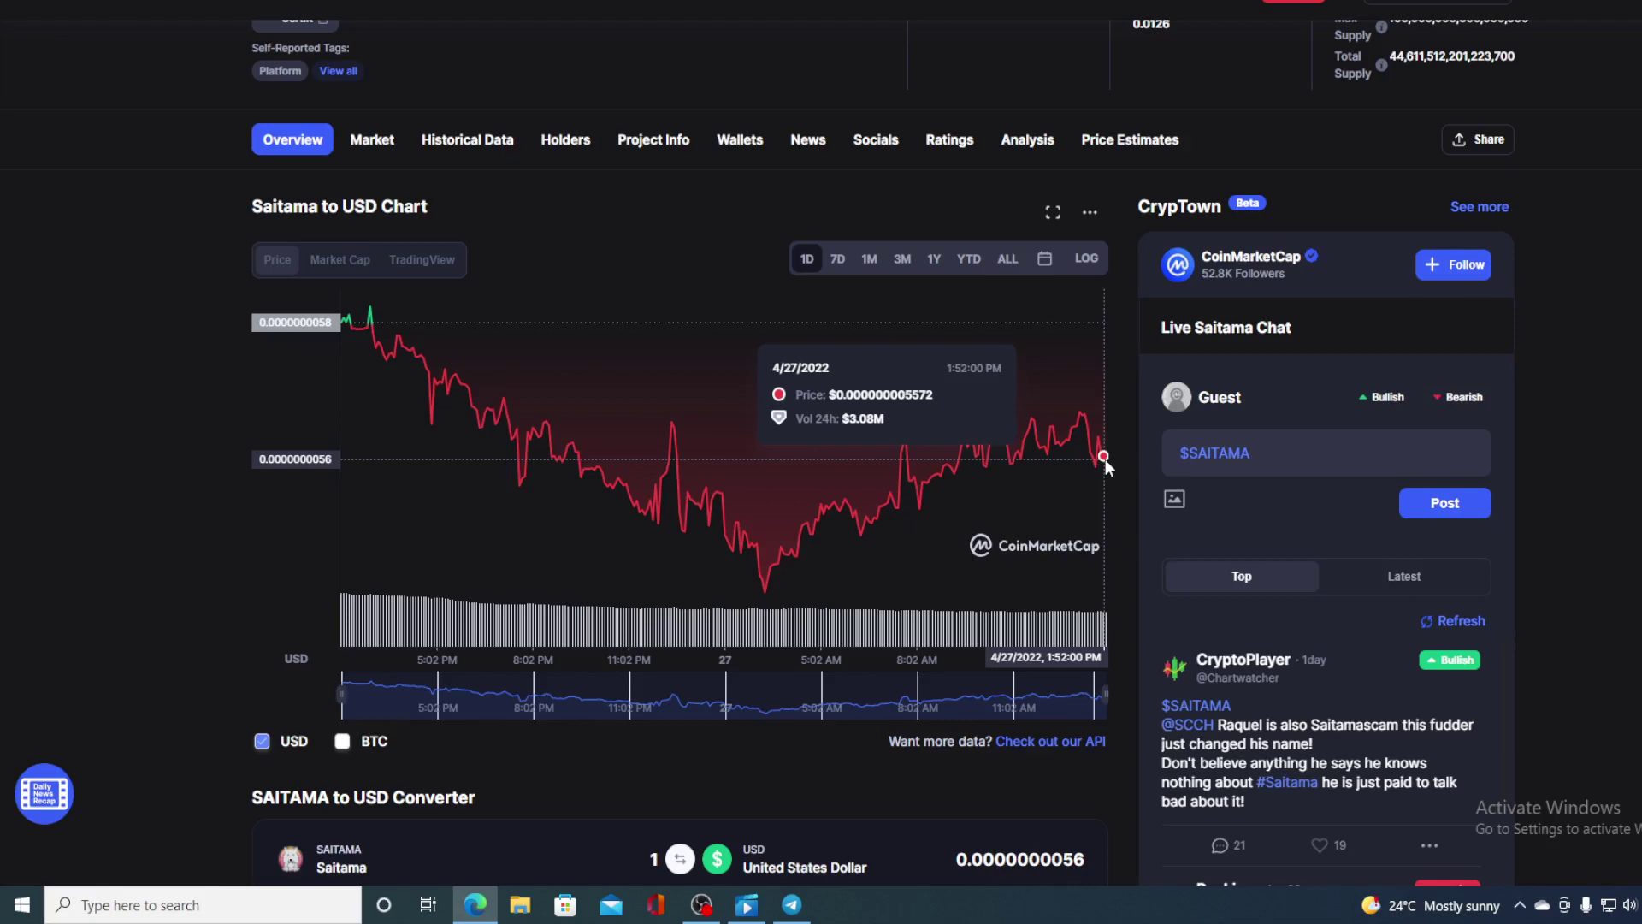
scroll(1126, 438, "up", 3)
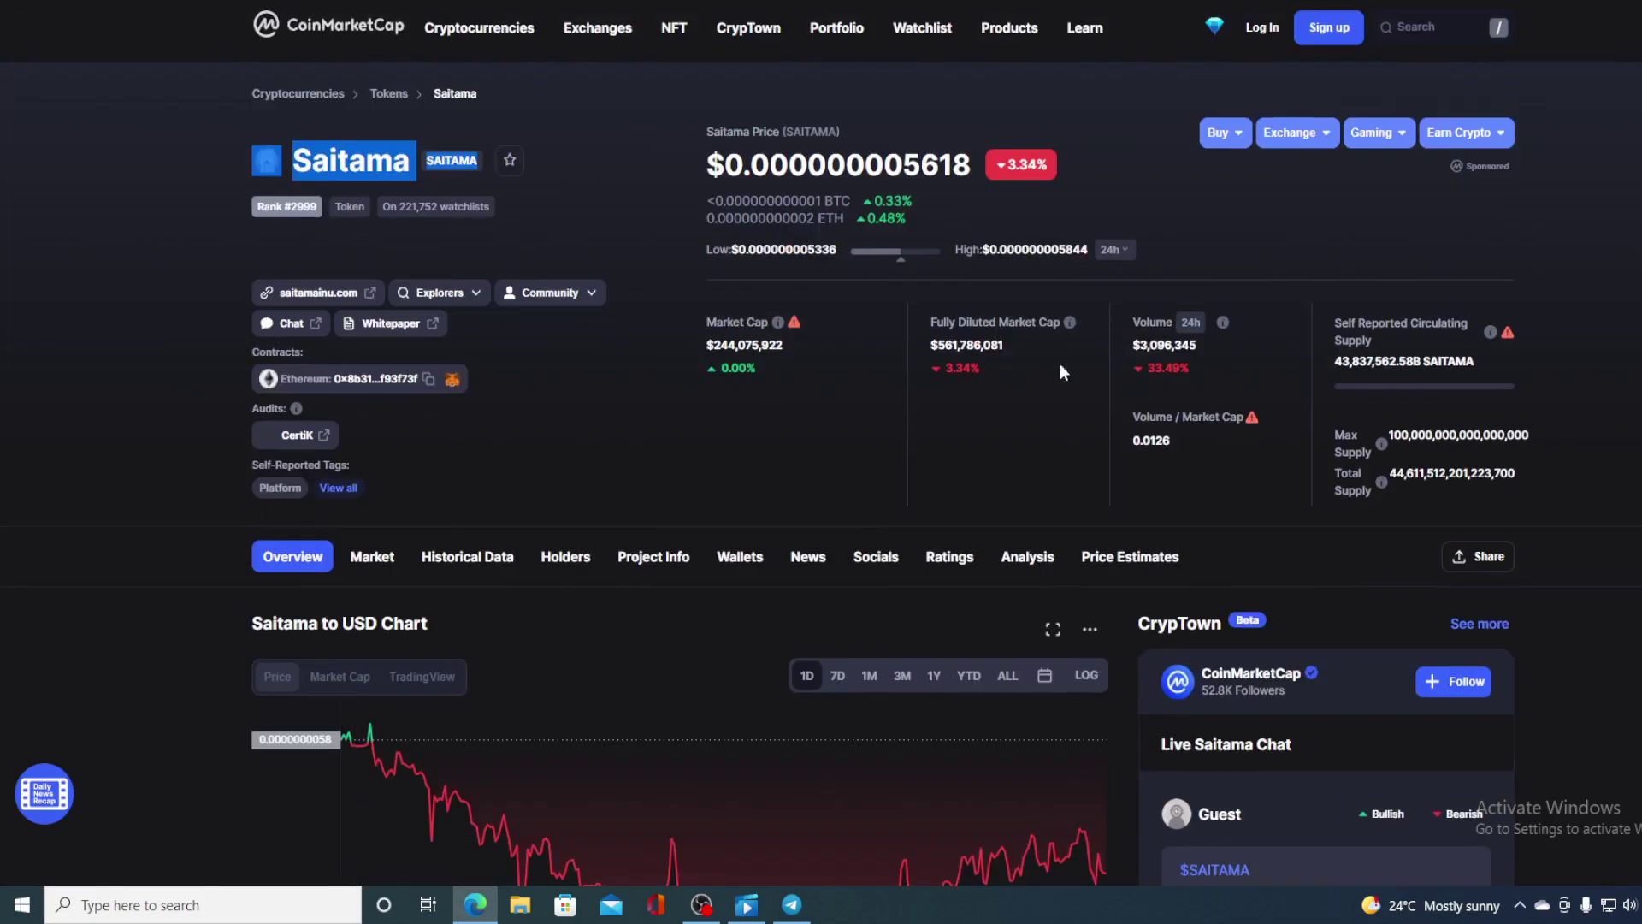
left_click(596, 194)
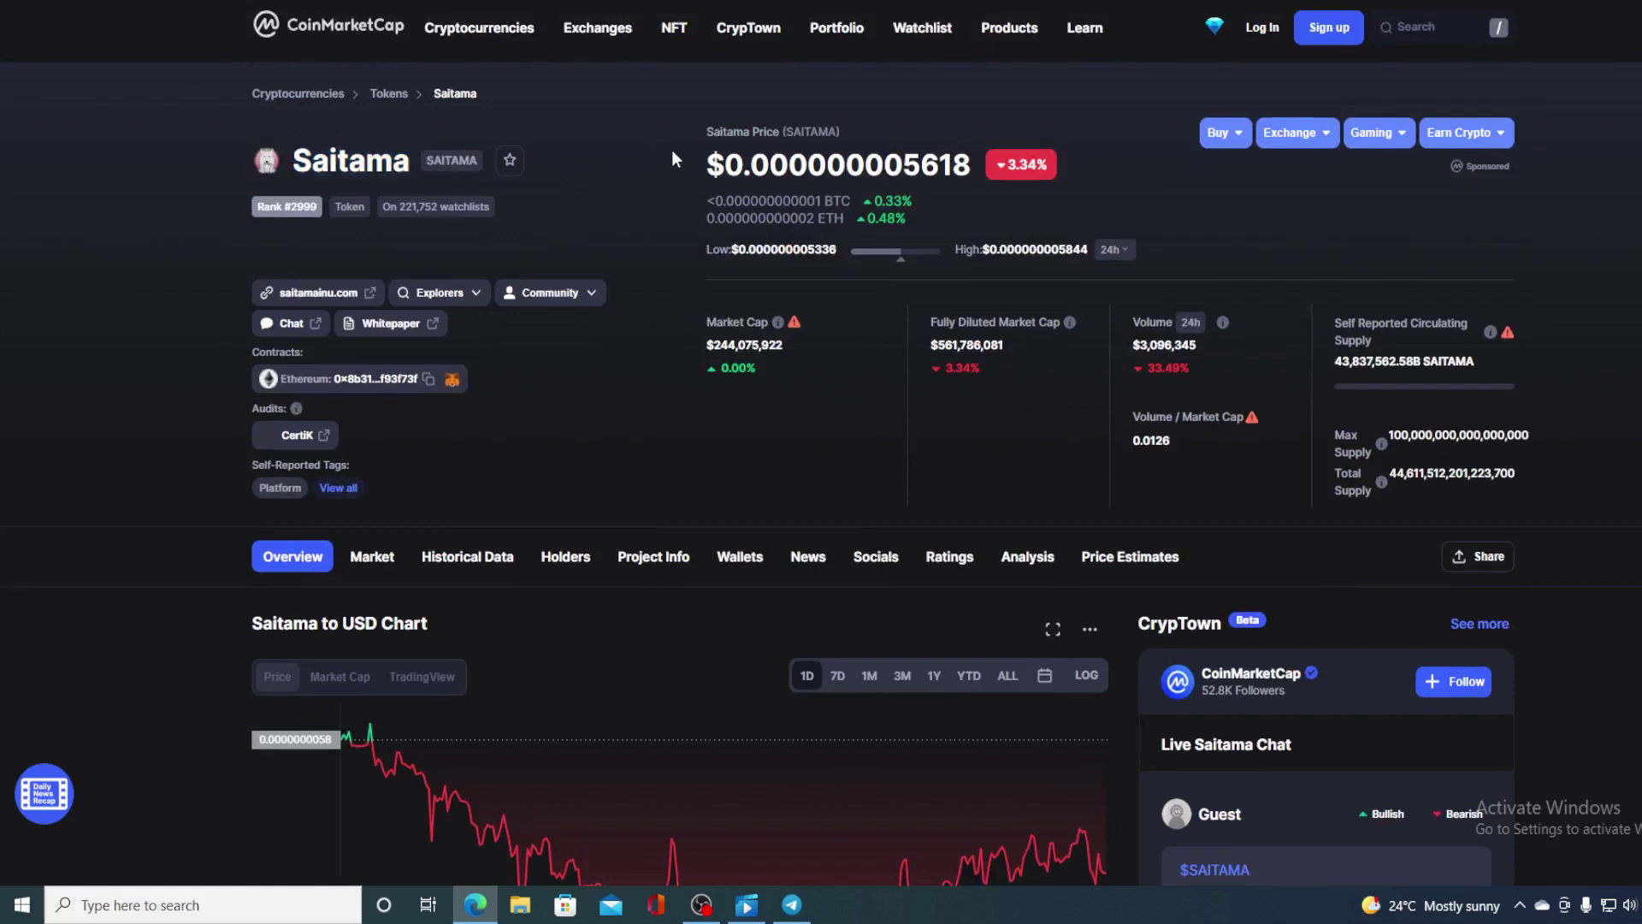
left_click_drag(678, 154, 931, 178)
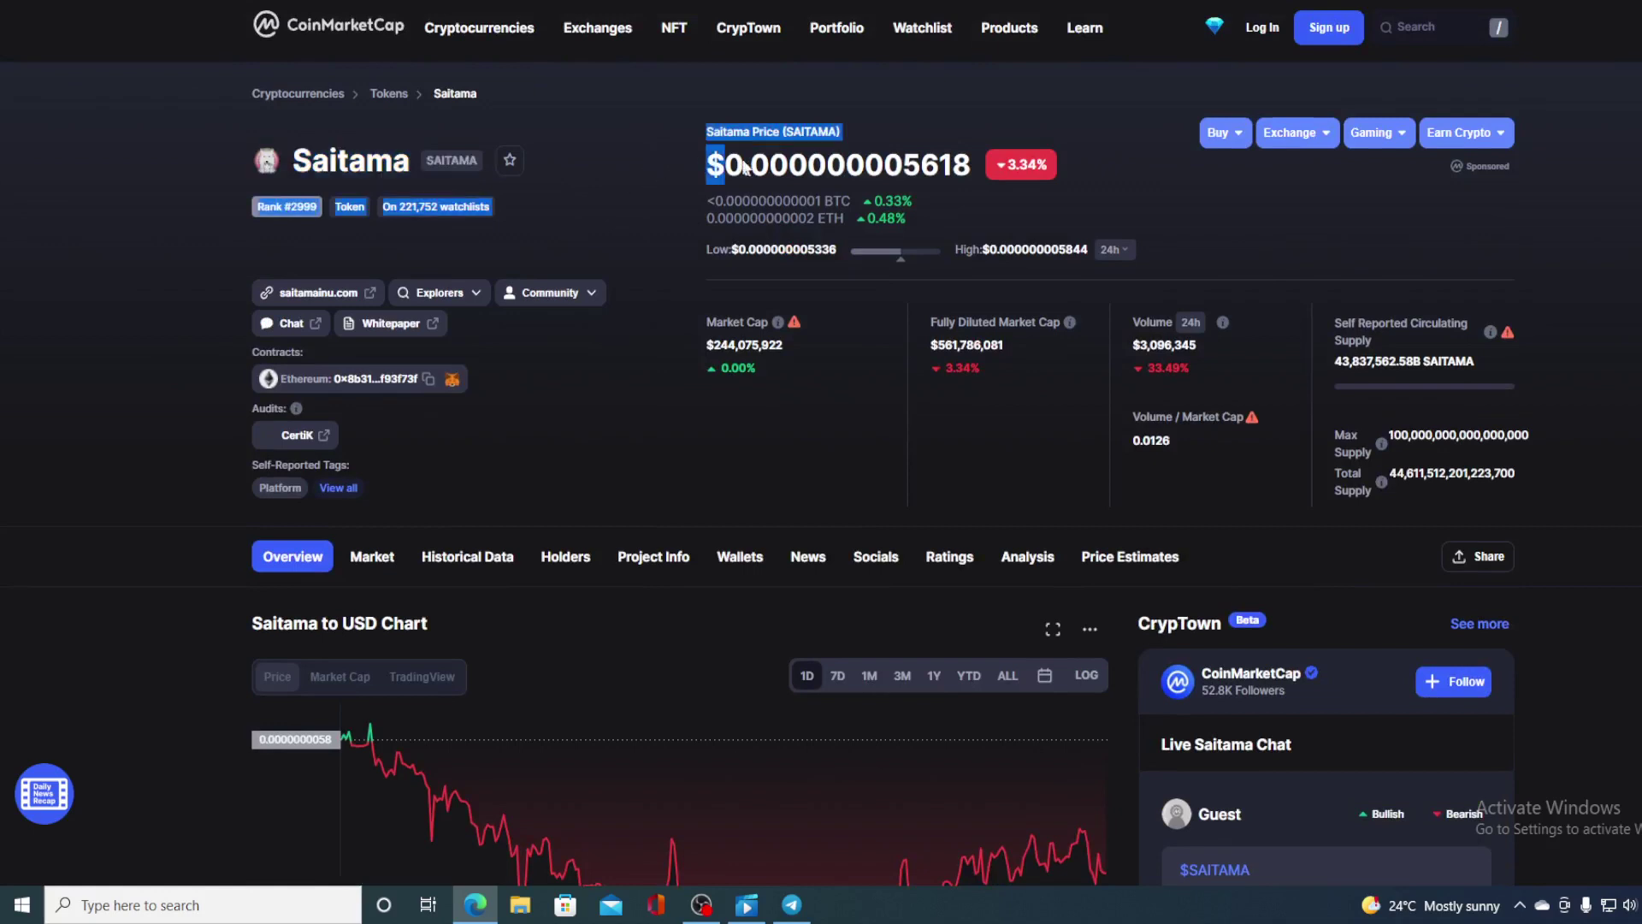
left_click_drag(1043, 171, 1072, 168)
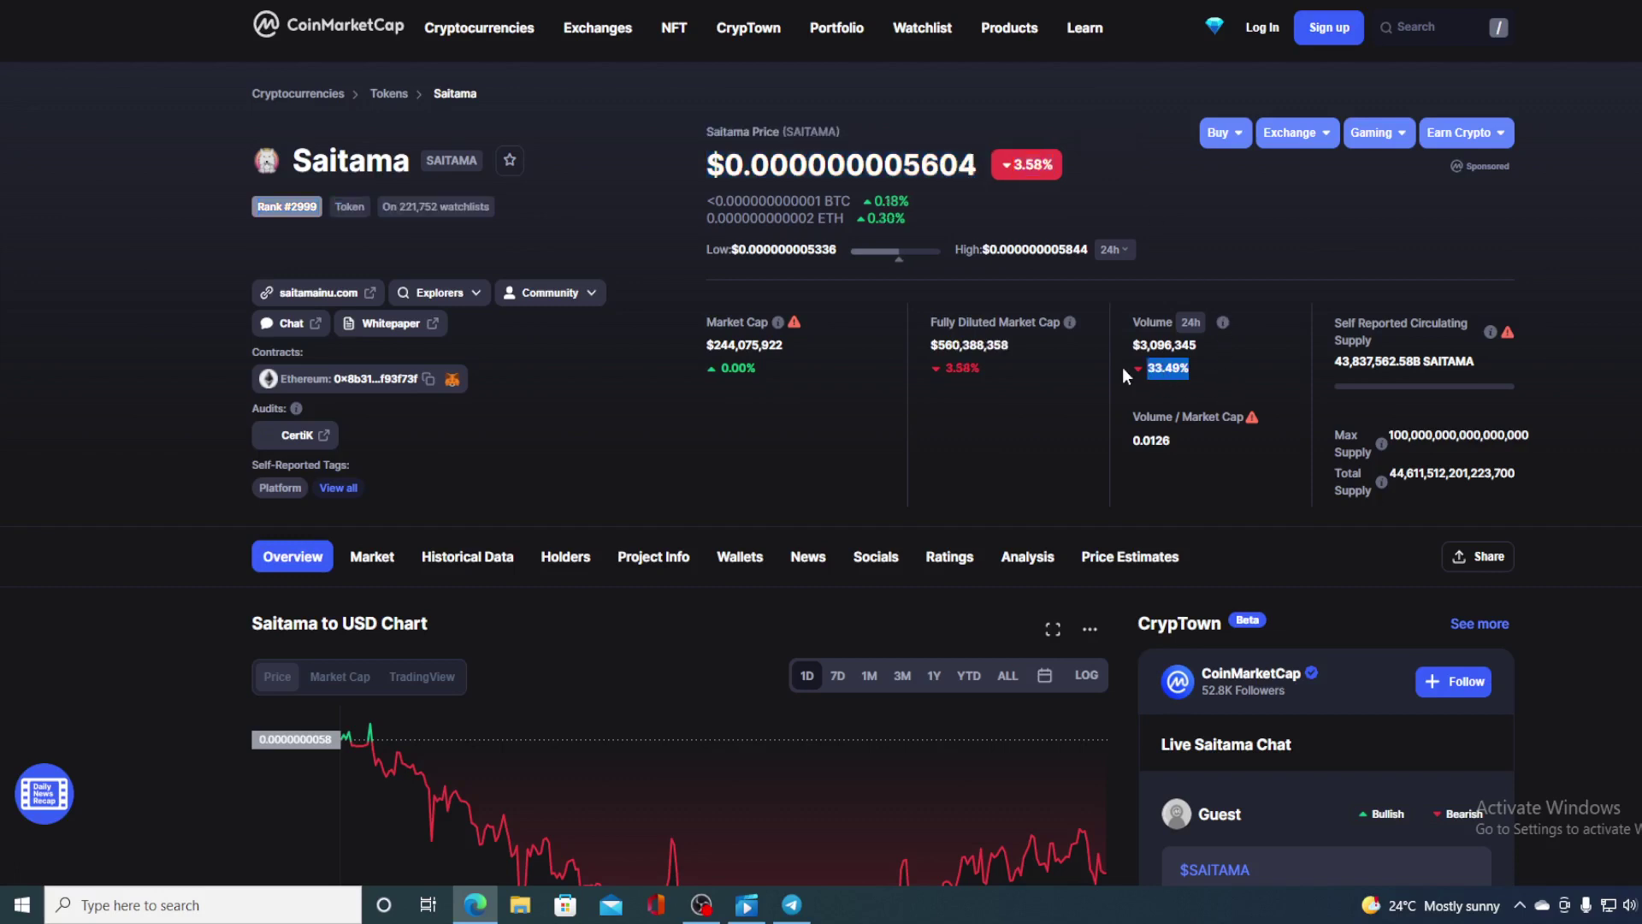
left_click_drag(1123, 367, 1036, 397)
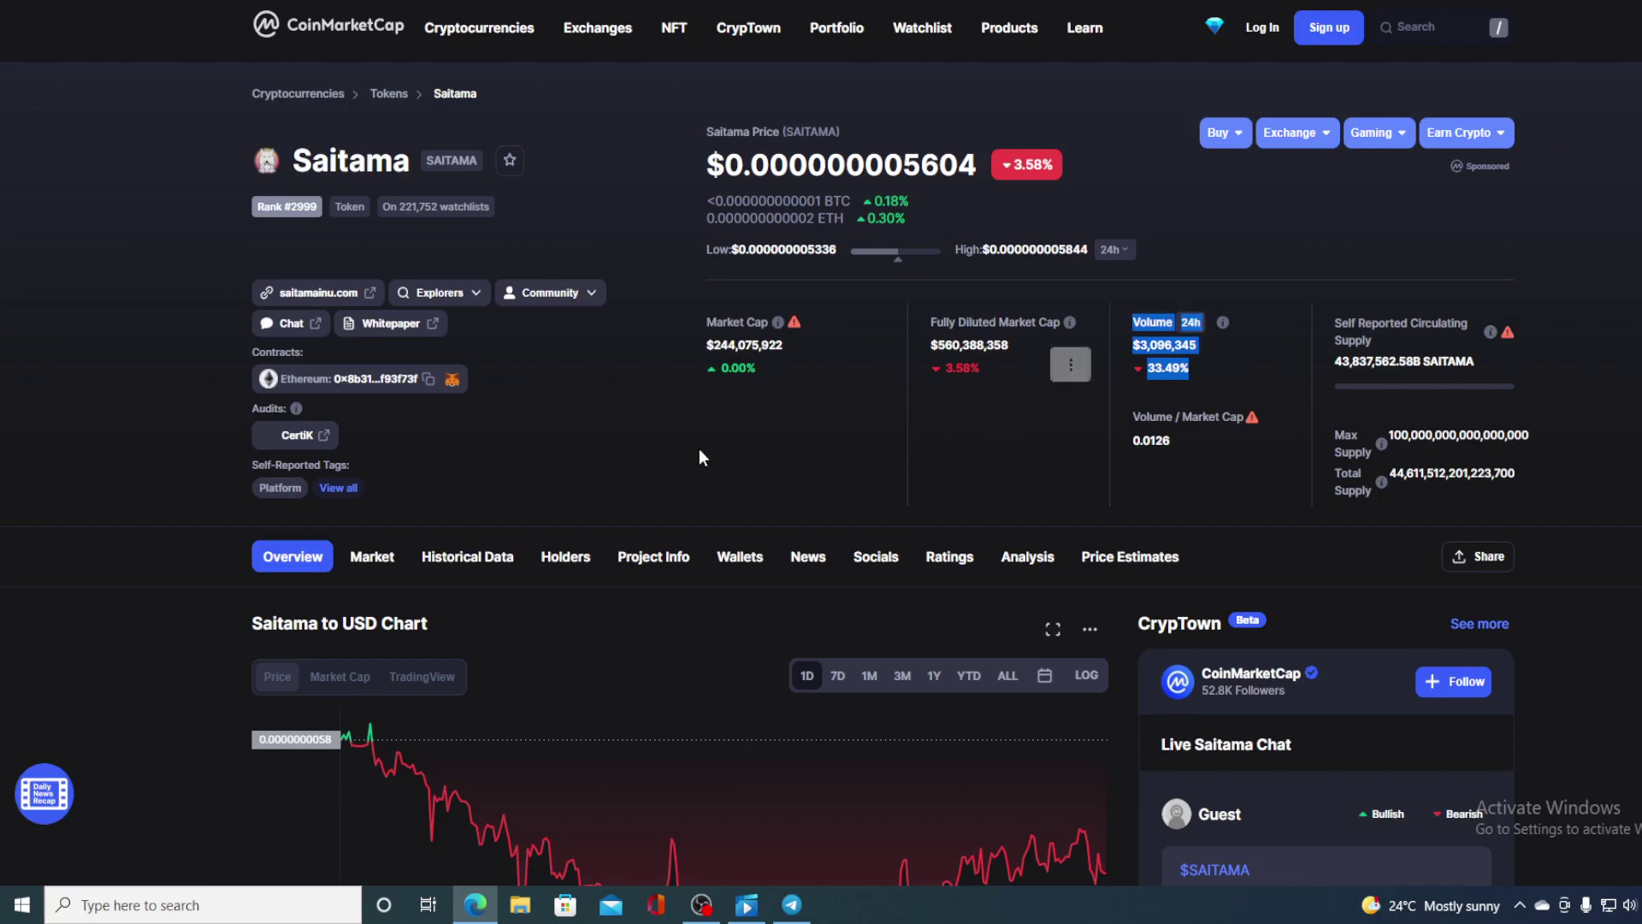
scroll(700, 457, "down", 2)
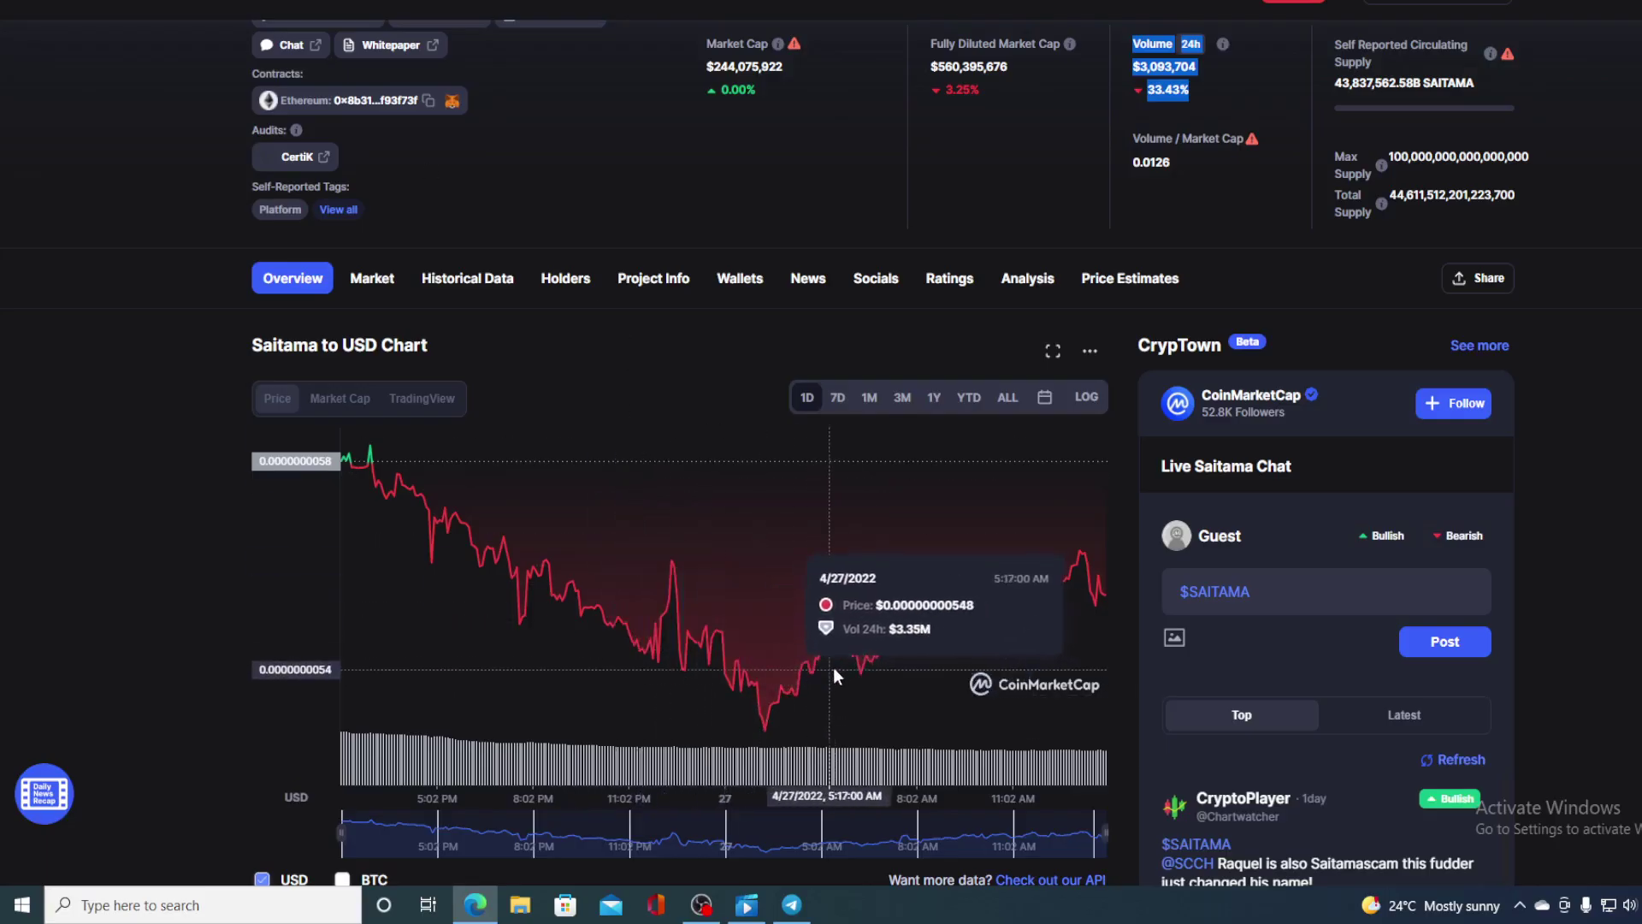
left_click(836, 398)
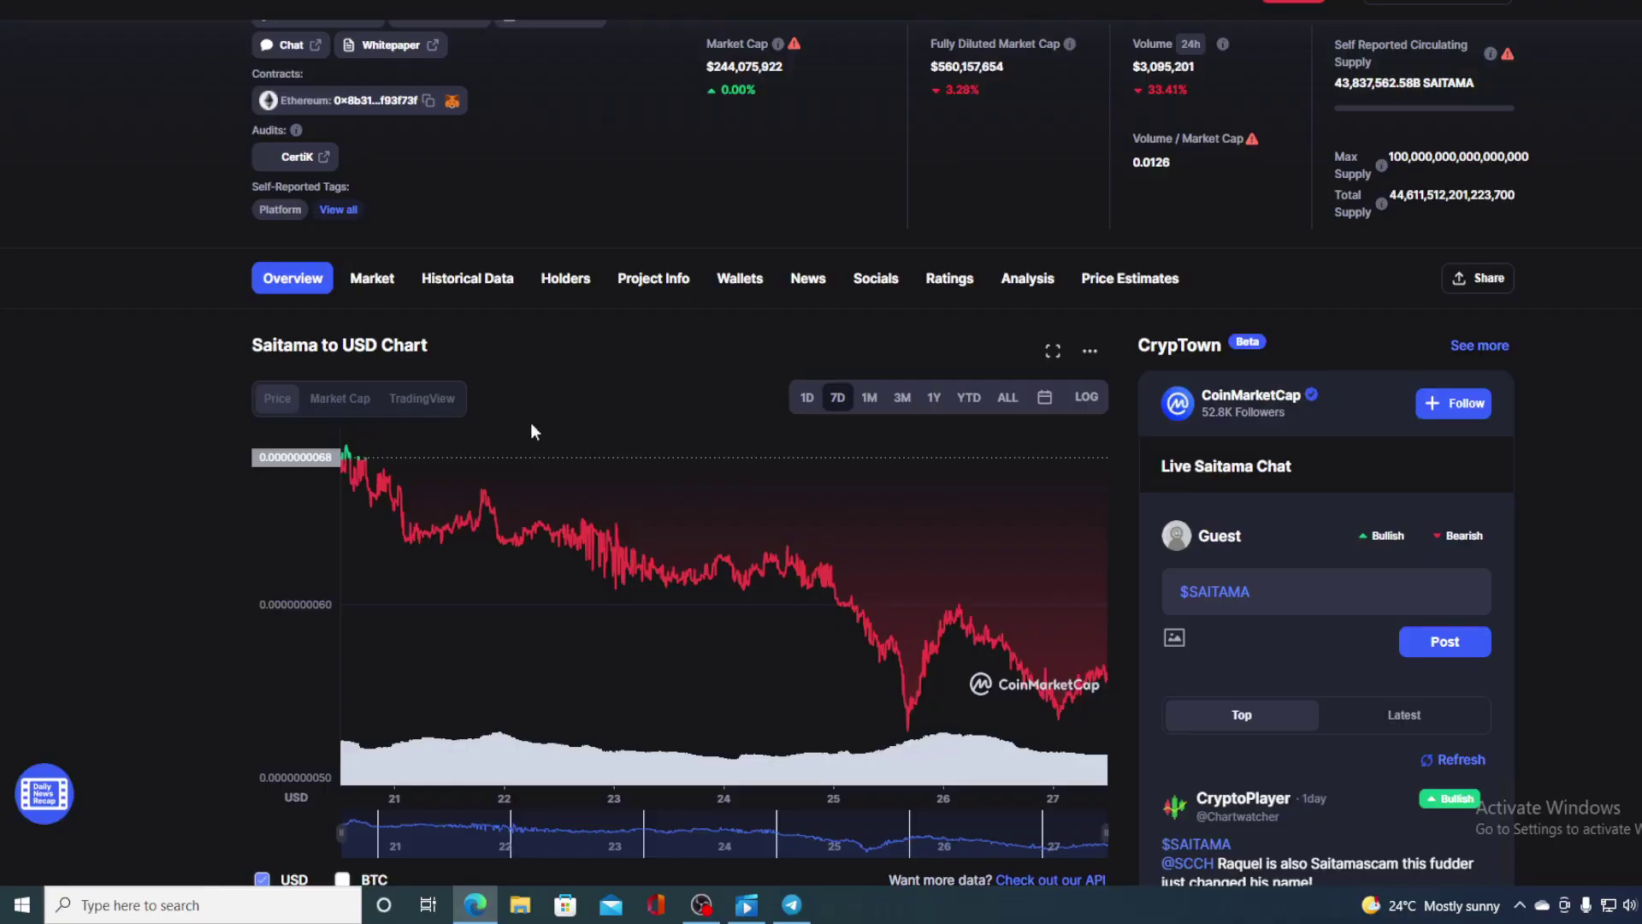
Switch the Saitama to USD price chart back to the 1D range.
left_click(807, 400)
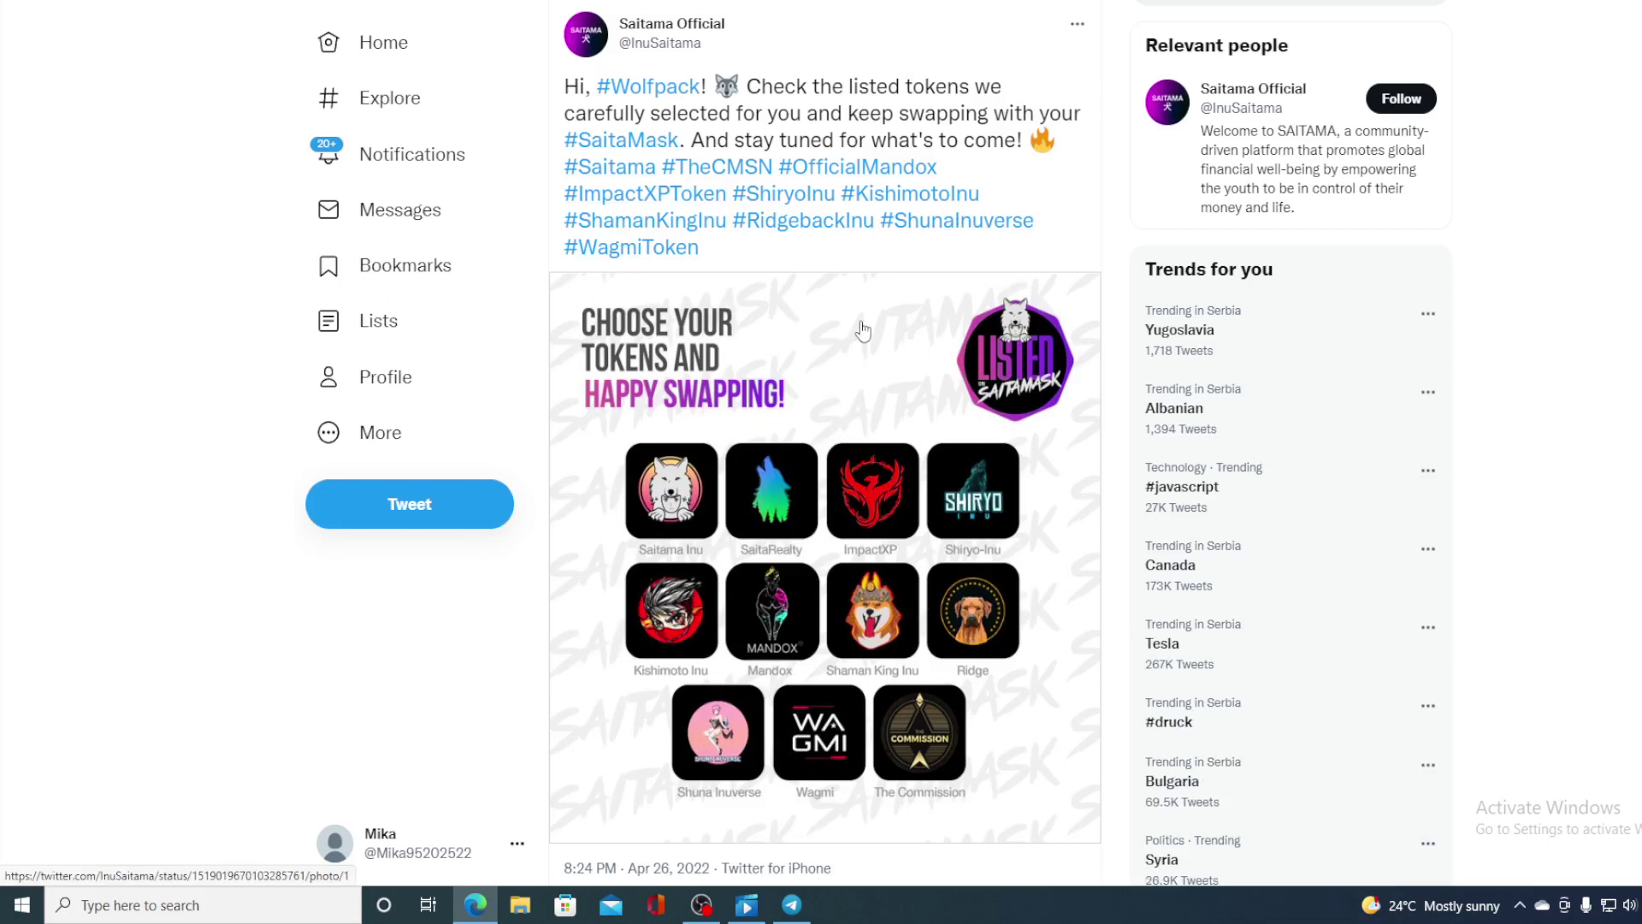
scroll(862, 332, "down", 1)
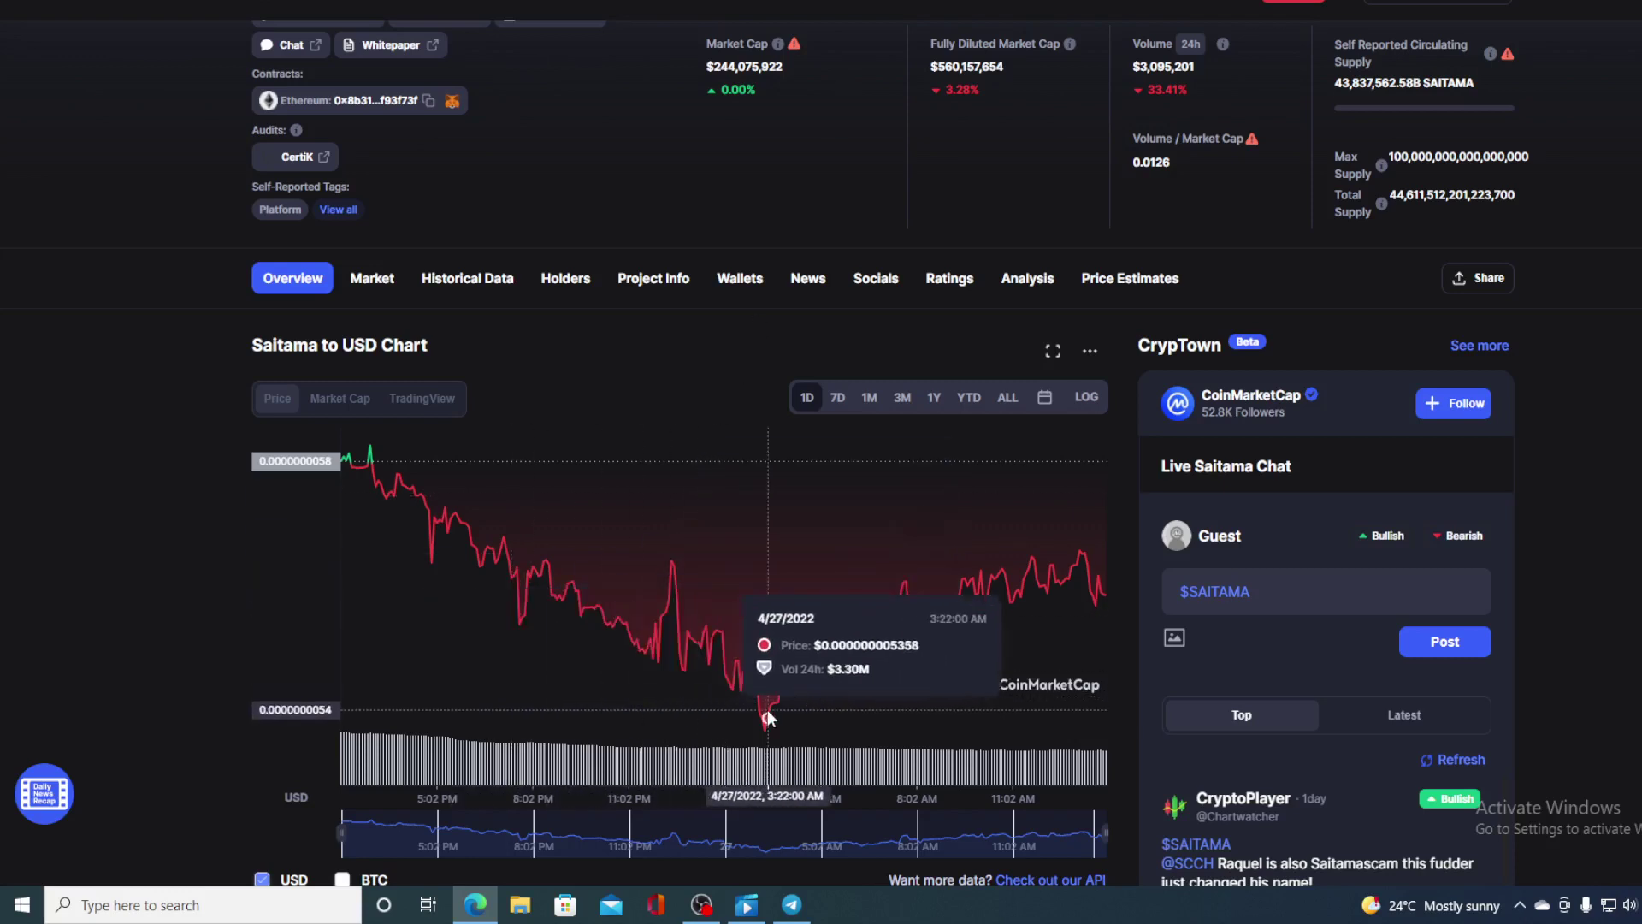
mouse_move(752, 666)
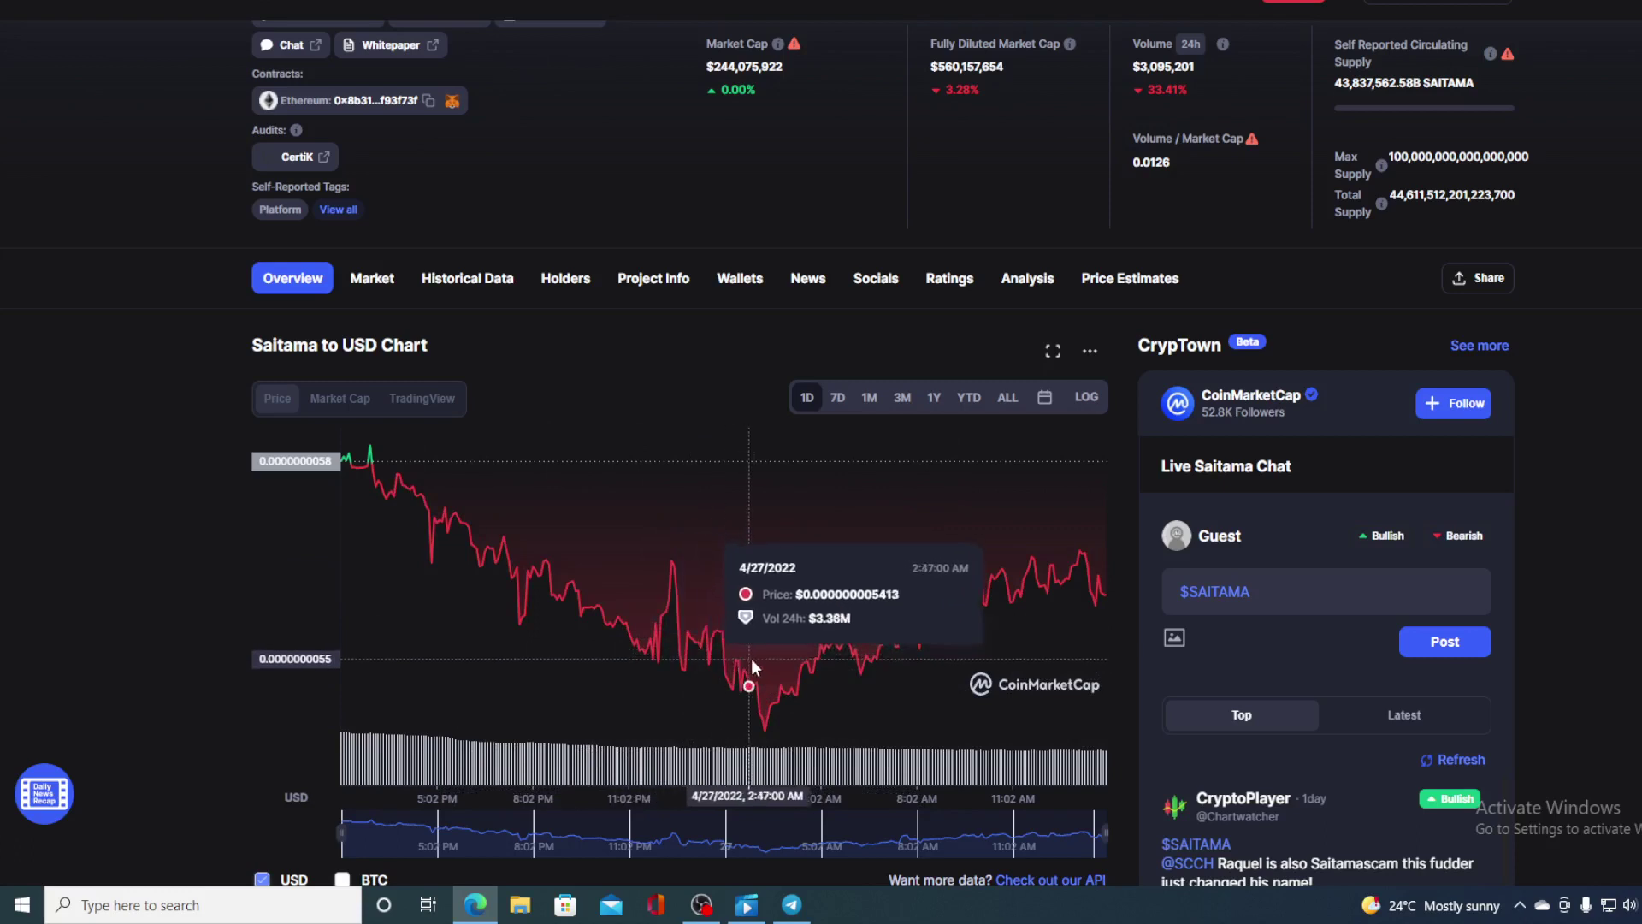
left_click(837, 397)
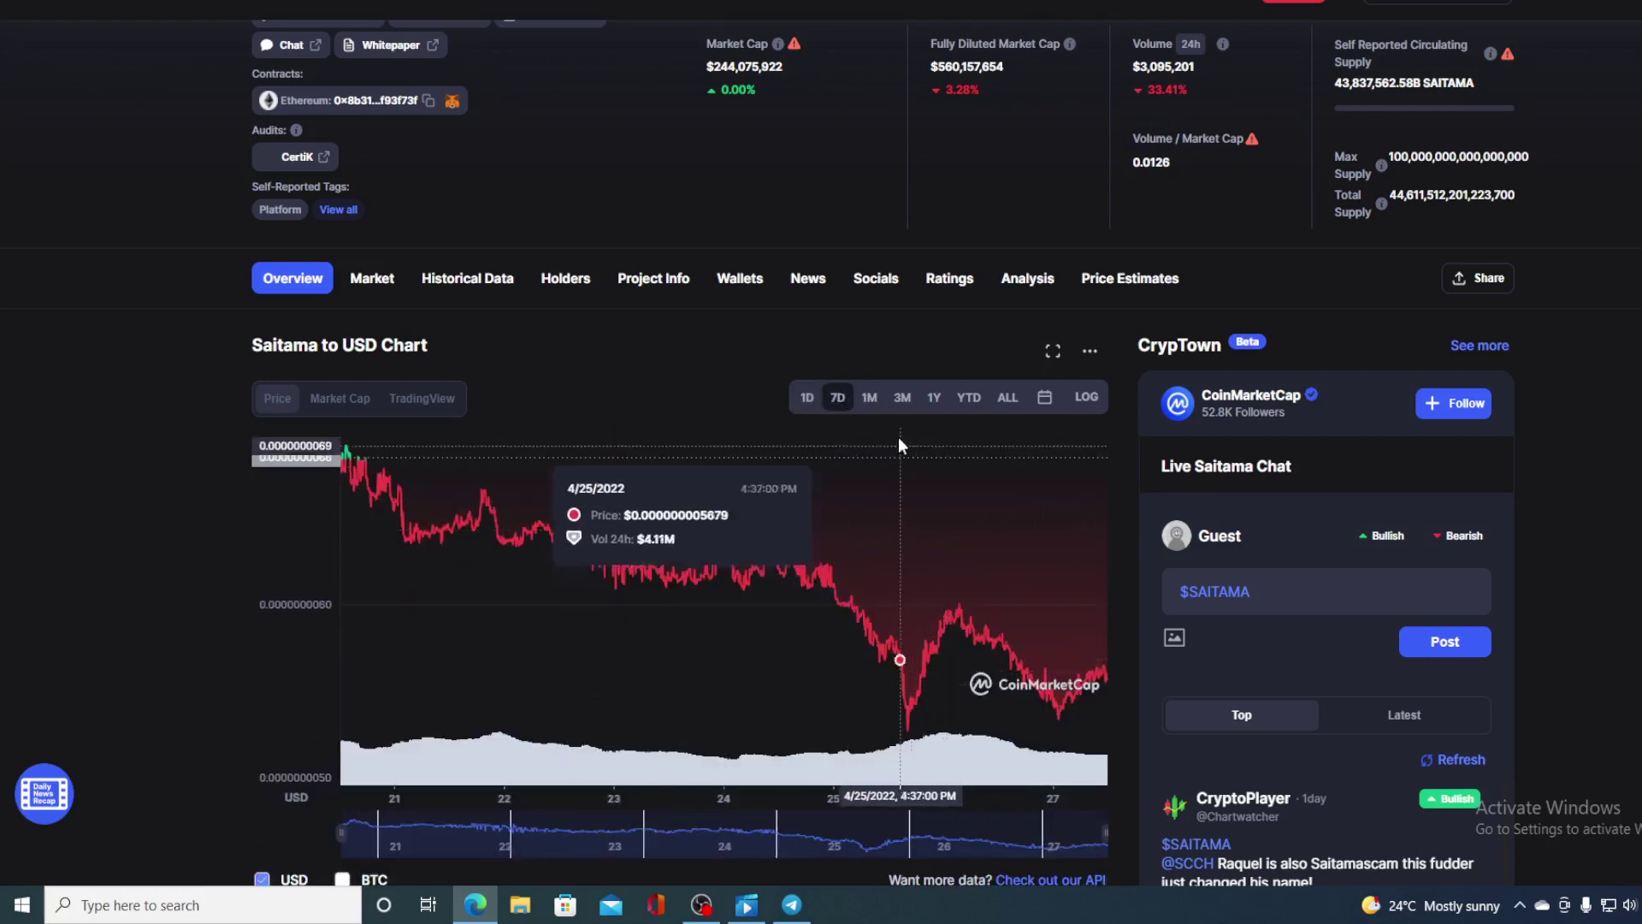
left_click(869, 399)
mouse_move(730, 680)
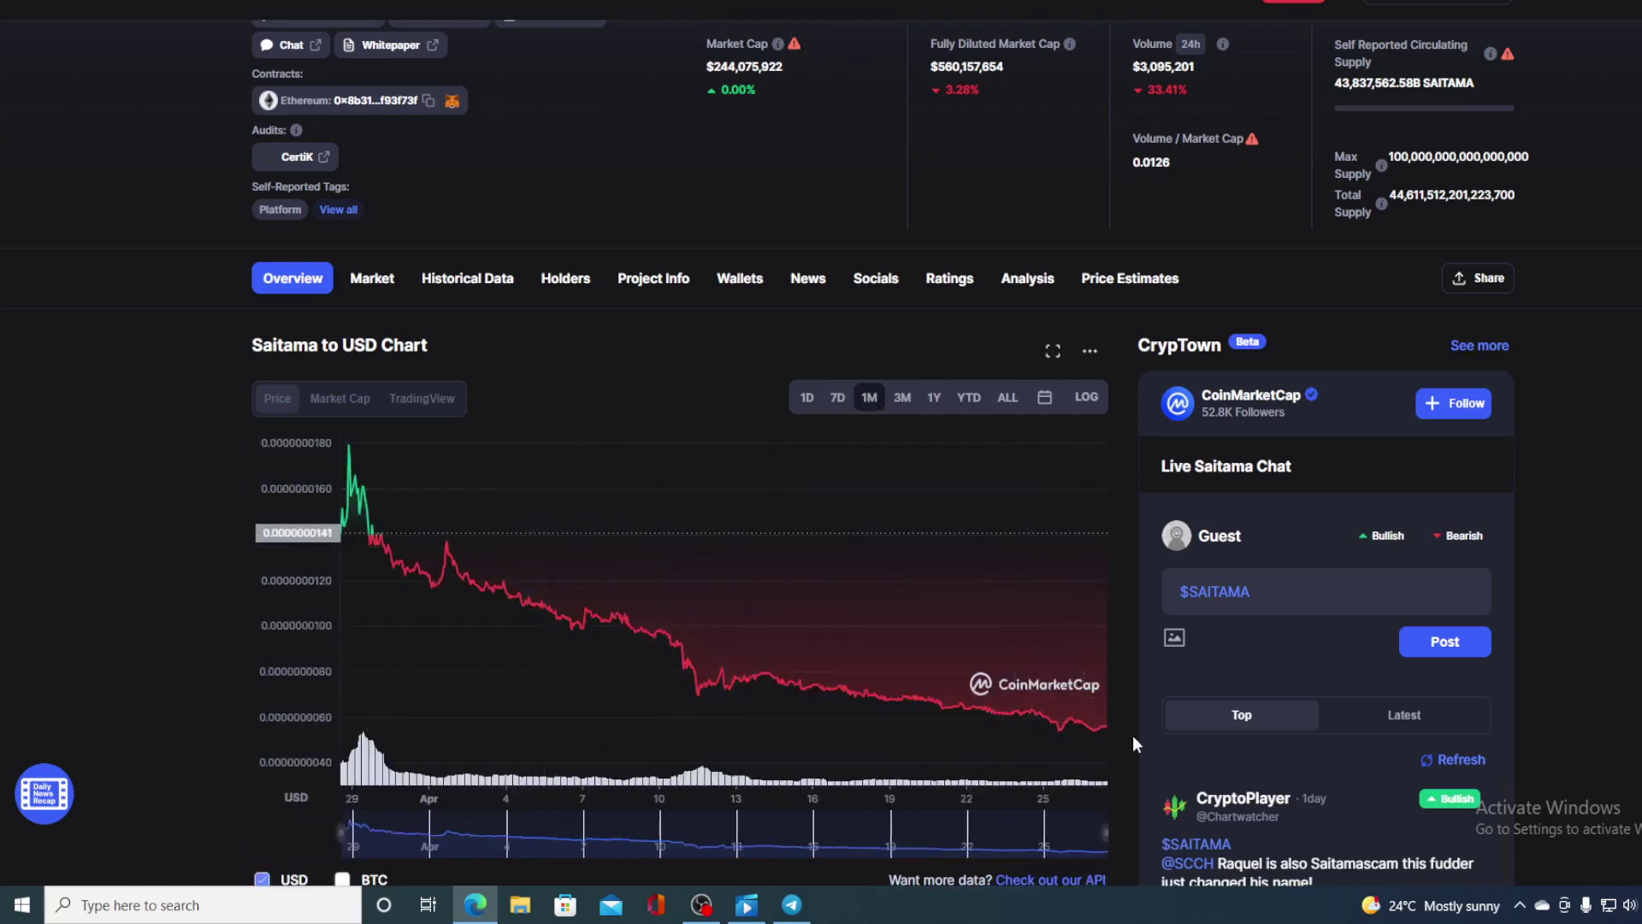
left_click(806, 399)
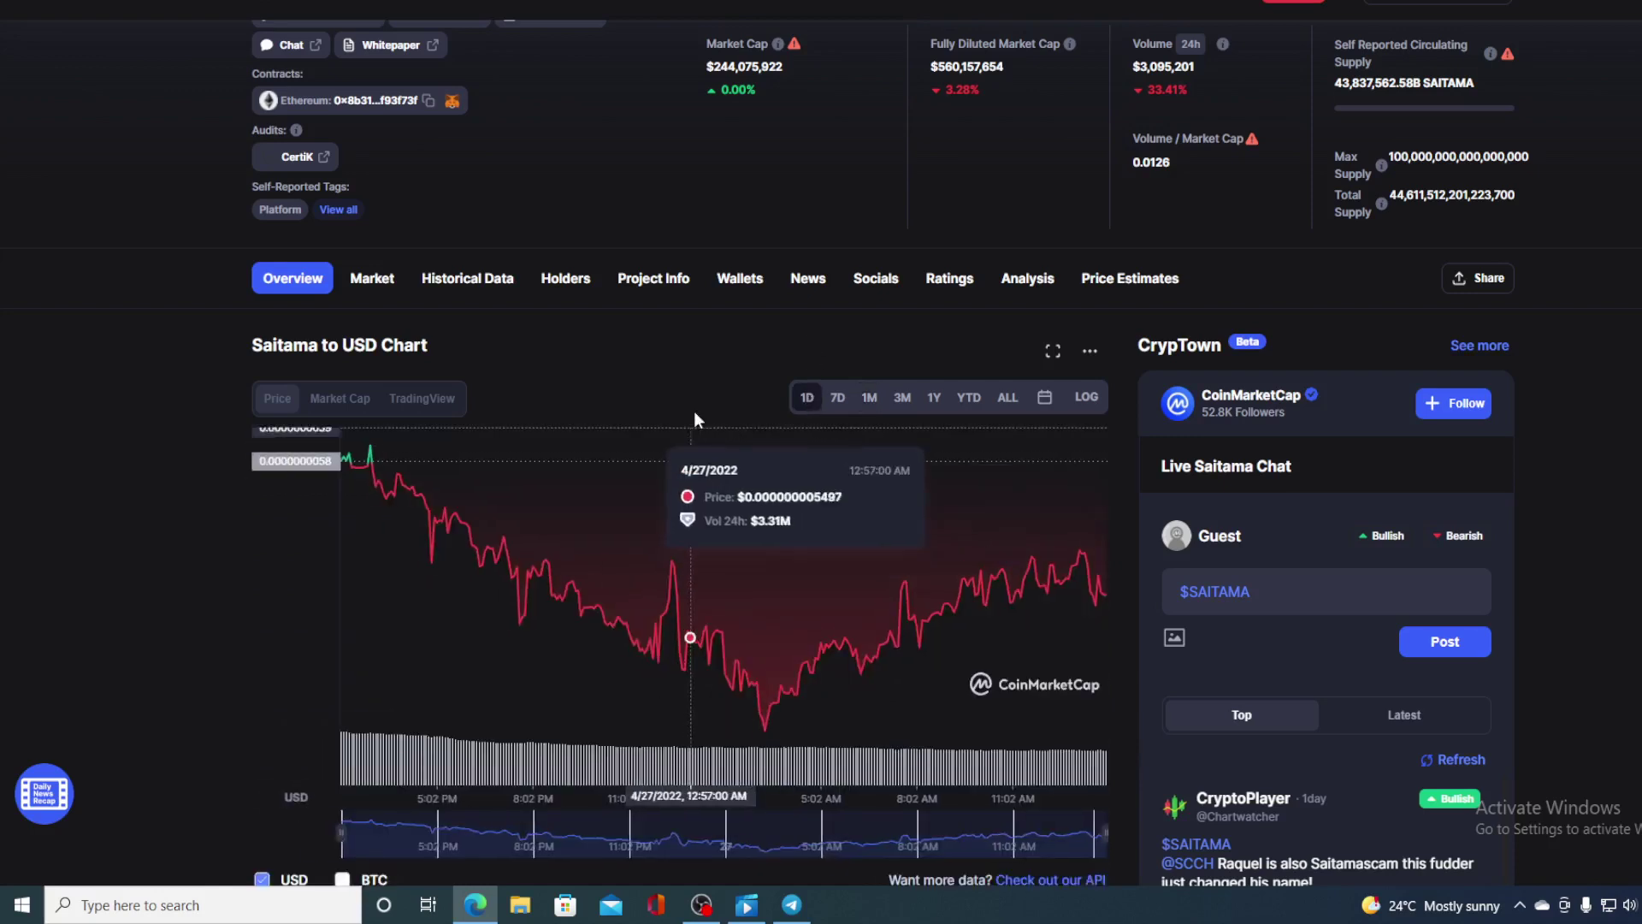